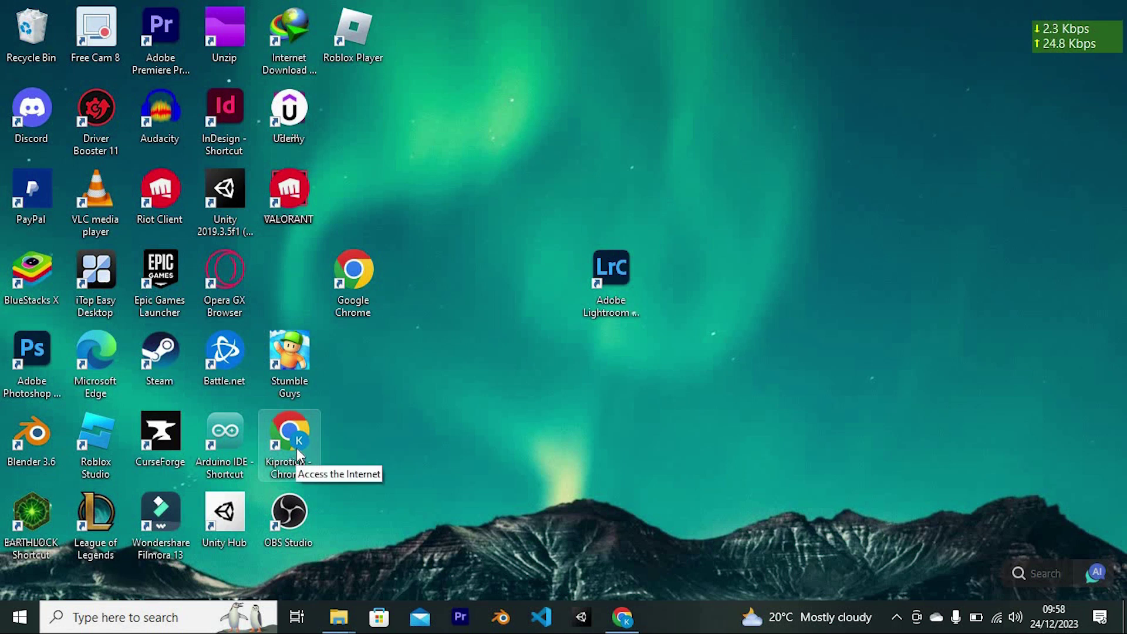
Launch the Kiprotich Chrome profile, search Google Meet, and show the call's People panel
left_click(297, 448)
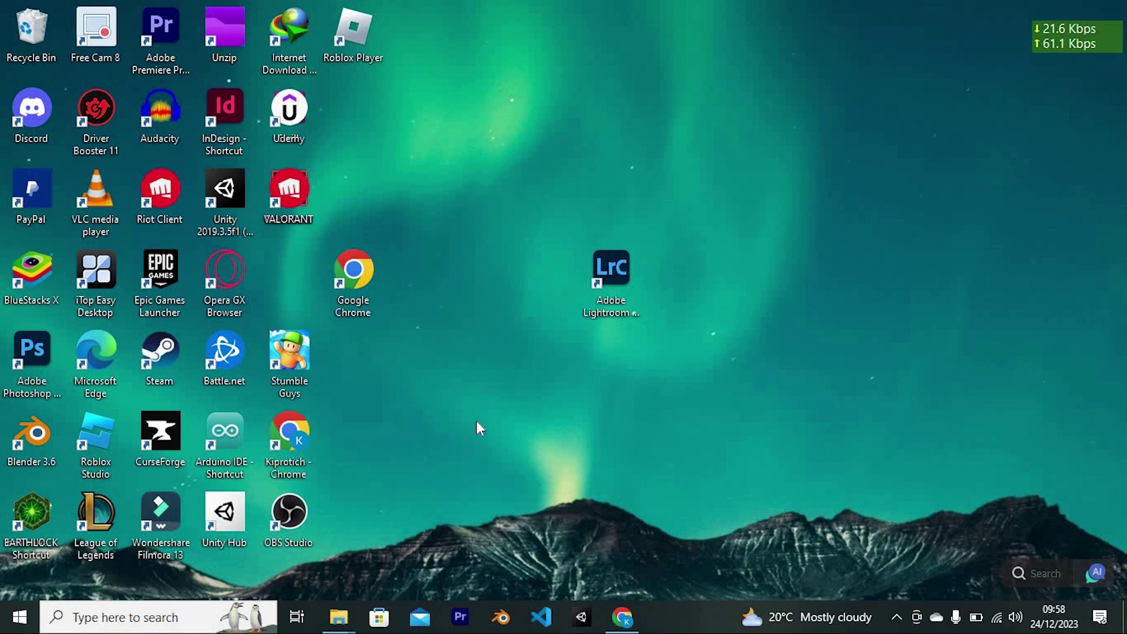
double_click(290, 434)
type("google mee")
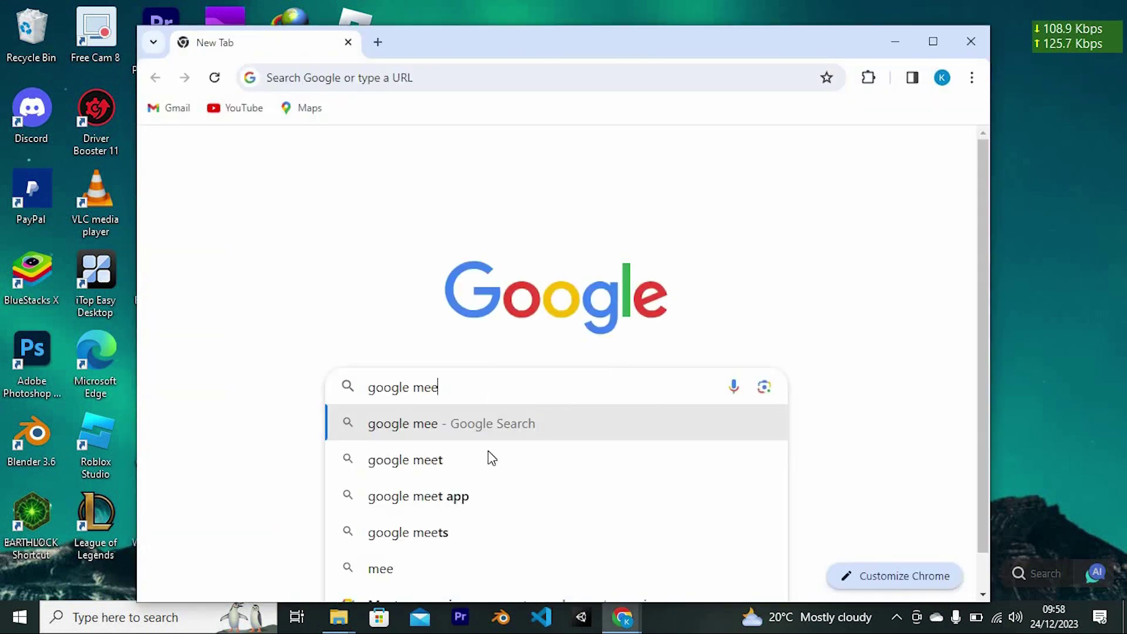
type("t")
key("Return")
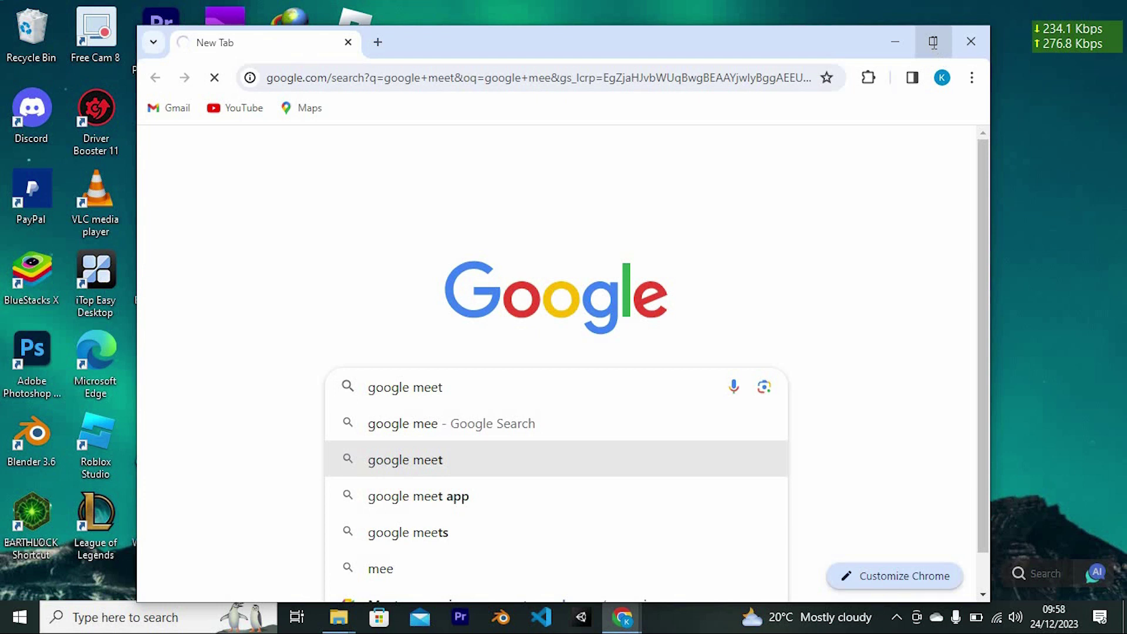
left_click(932, 42)
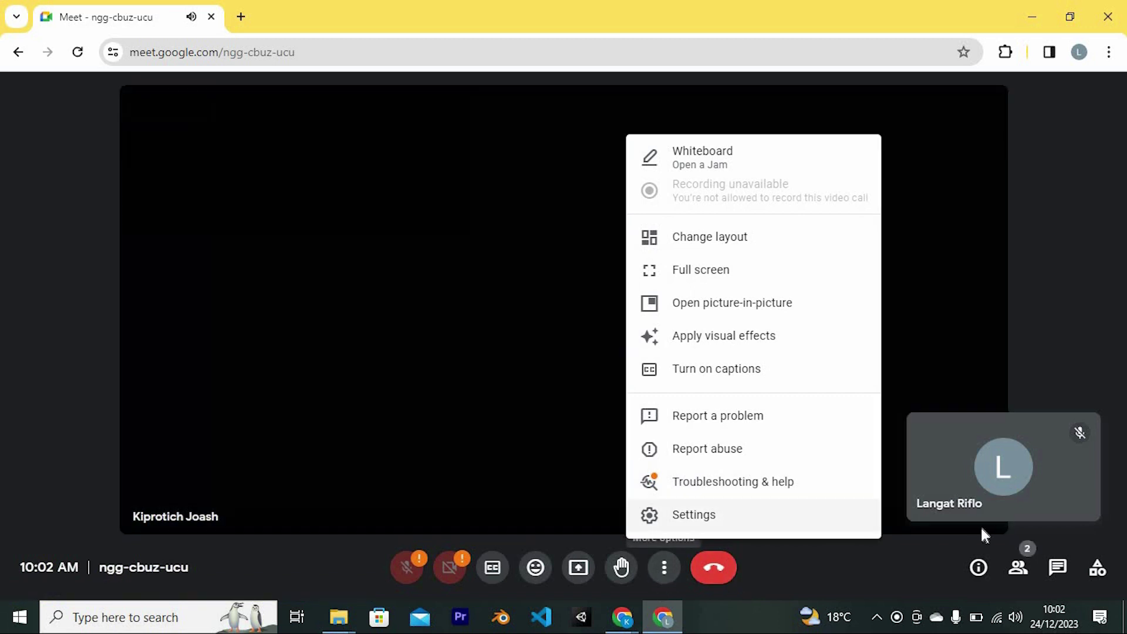
left_click(1019, 568)
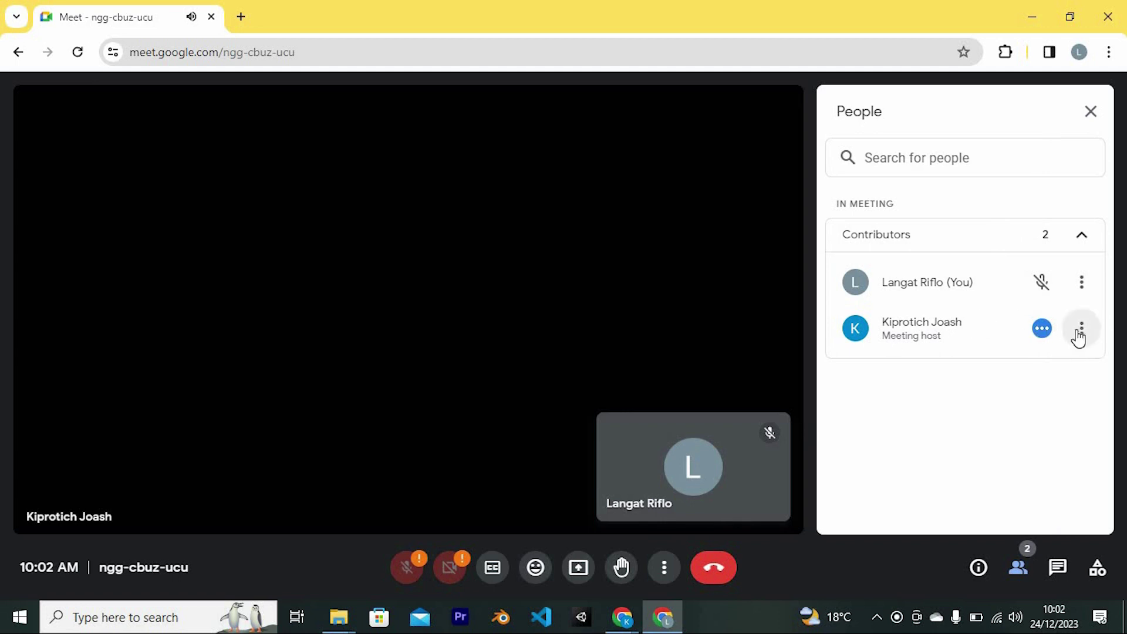
View and dismiss the meeting host's participant options, then minimize the call window
left_click(1081, 328)
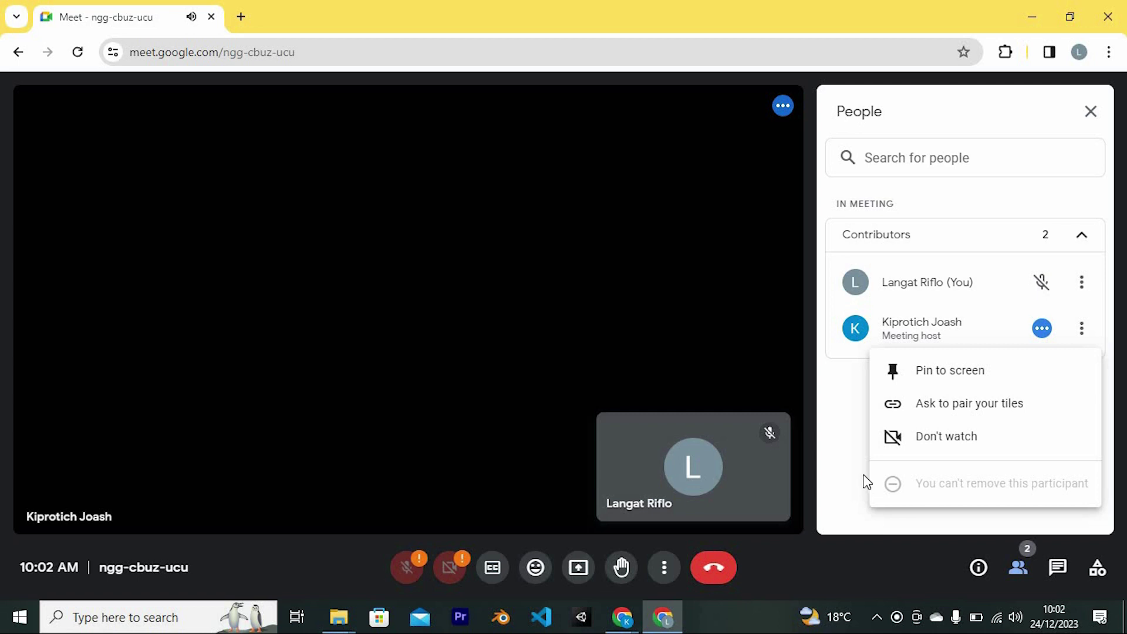
left_click(867, 481)
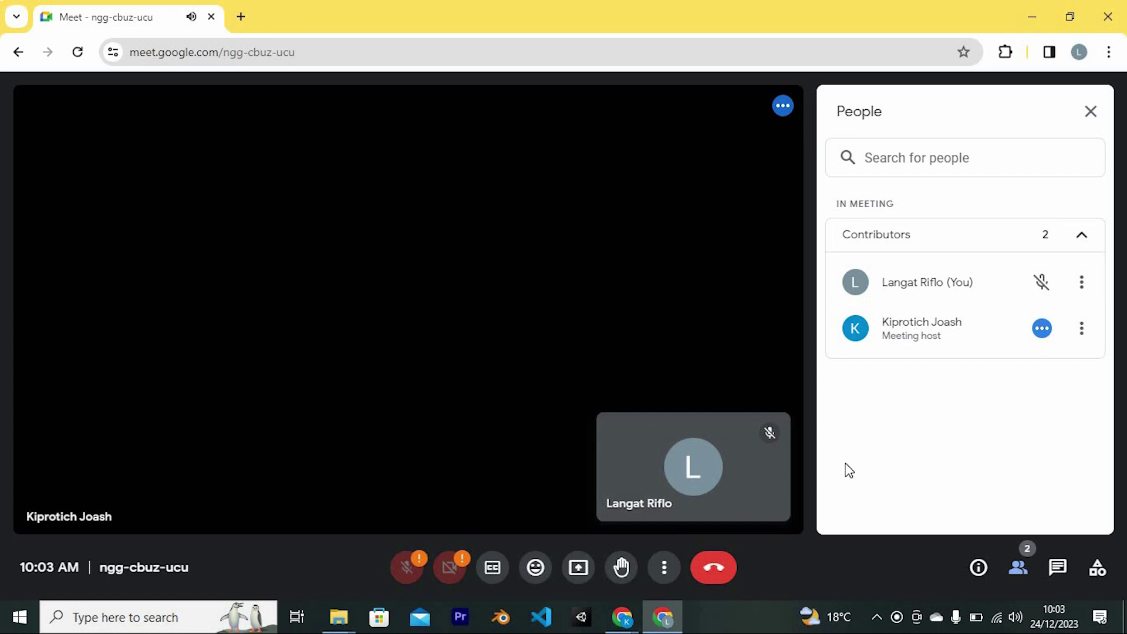
left_click(1031, 18)
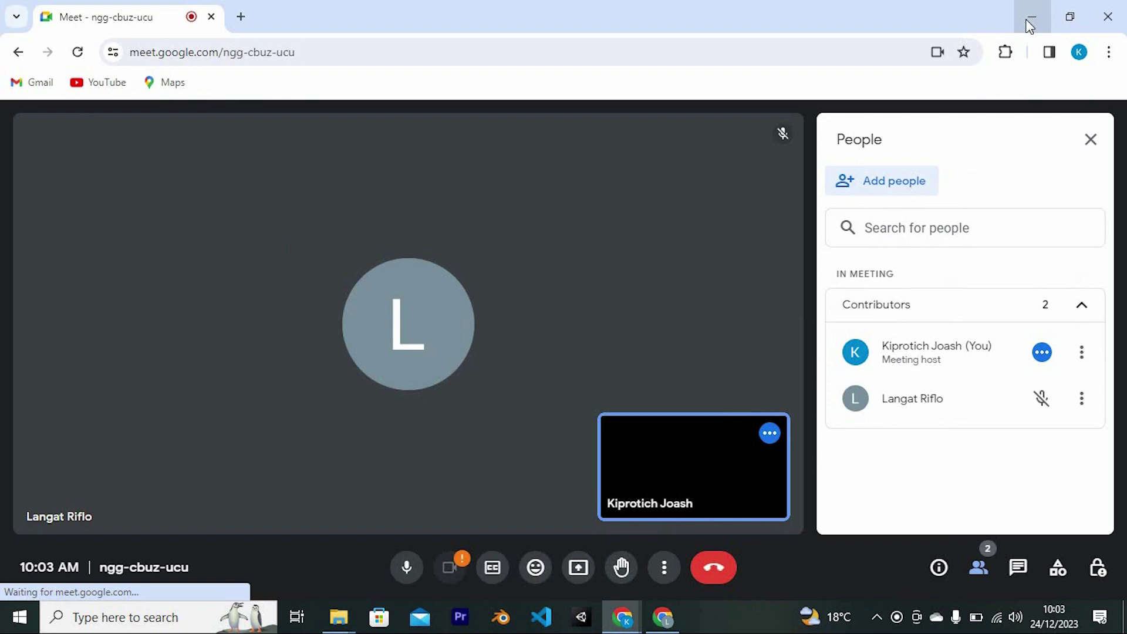